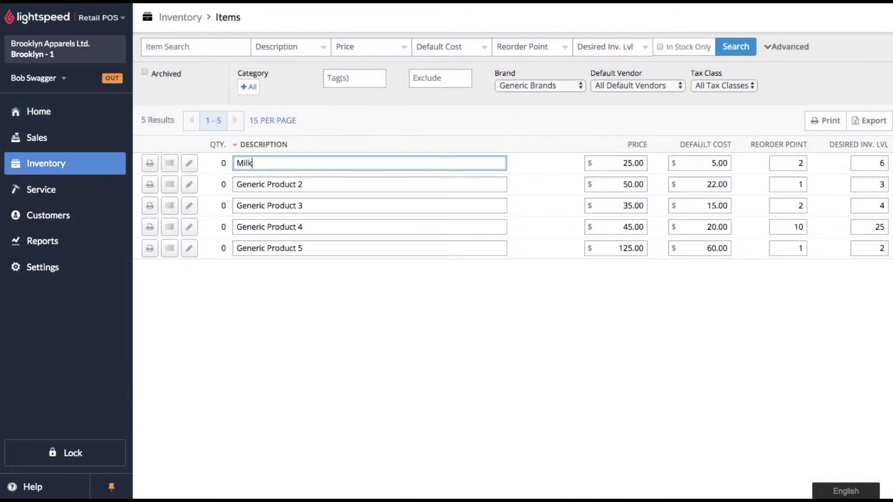
Step: Rename the second and third items to Bread and Toilet Paper
{"action": "left_click", "coordinate": [353, 184]}
{"action": "key", "text": "ctrl+a"}
{"action": "type", "text": "Bread"}
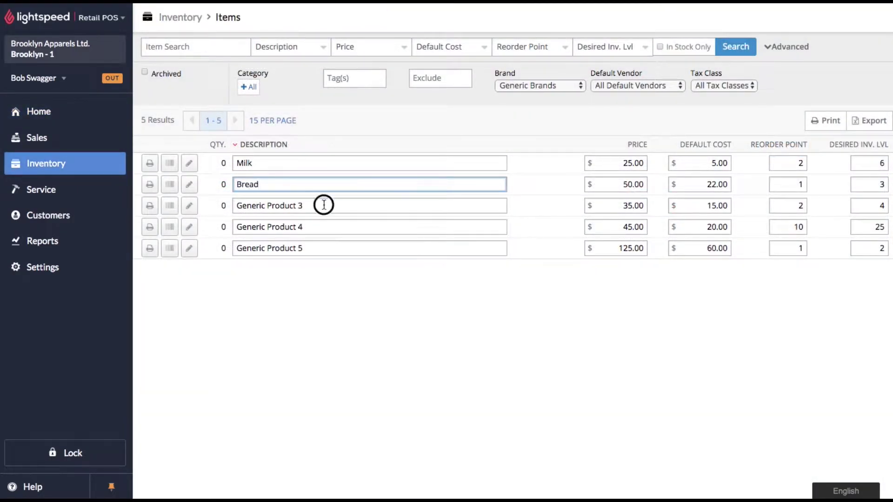
{"action": "left_click", "coordinate": [324, 205]}
{"action": "type", "text": "Toilet Paper"}
Step: Rename the fourth and fifth items to Apple and Coffee, then go to Inventory
{"action": "left_click", "coordinate": [324, 228]}
{"action": "type", "text": "Apple"}
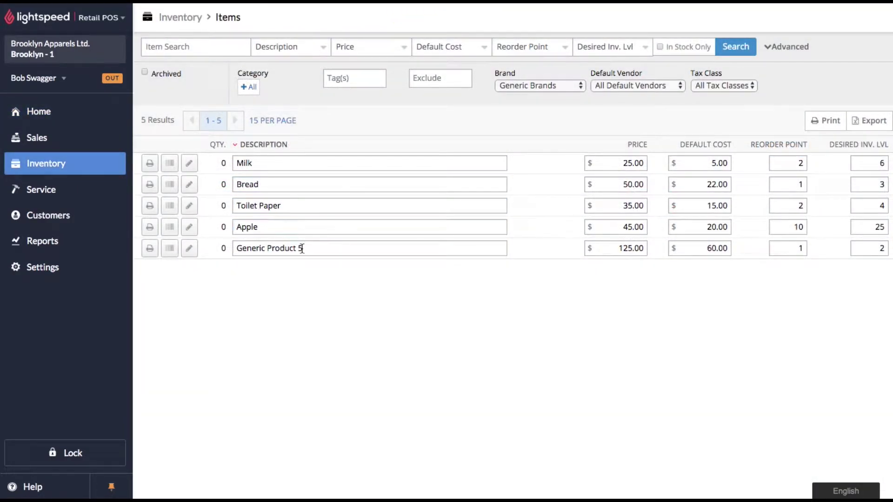
{"action": "left_click", "coordinate": [300, 248]}
{"action": "type", "text": "Coffee"}
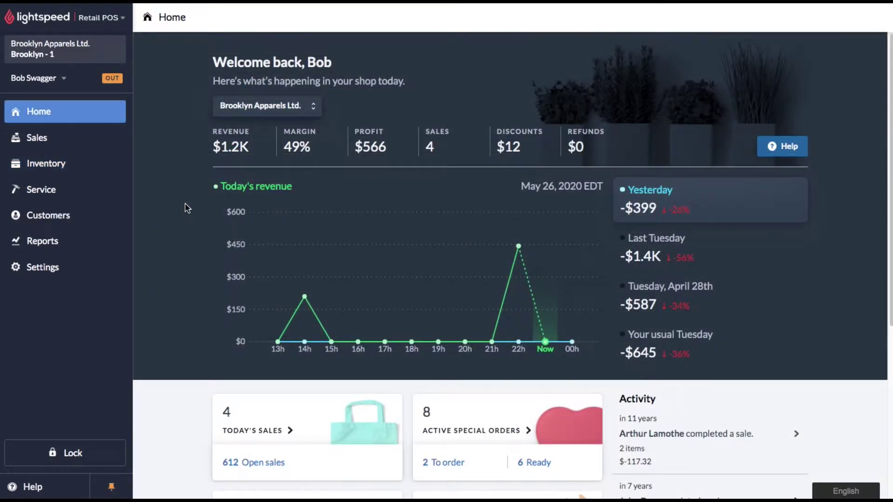
{"action": "left_click", "coordinate": [71, 169]}
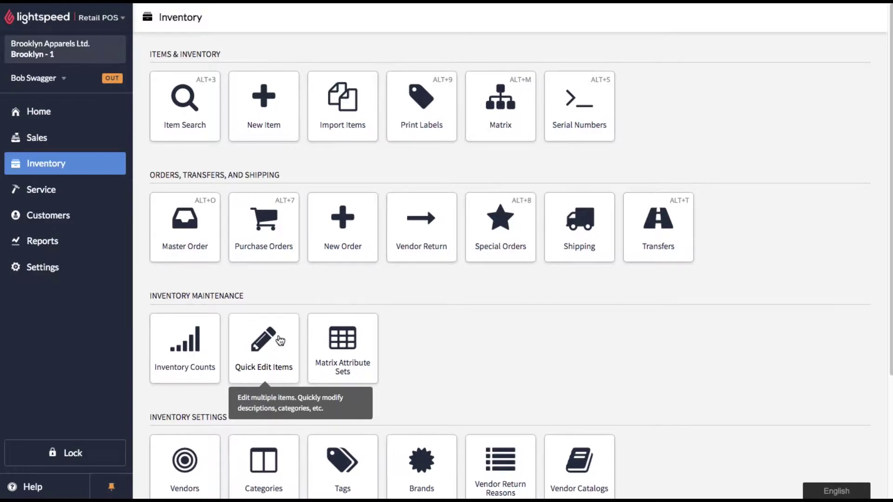
Step: Open Quick Edit Items and filter the list to the Generic Brands brand
{"action": "left_click", "coordinate": [280, 341]}
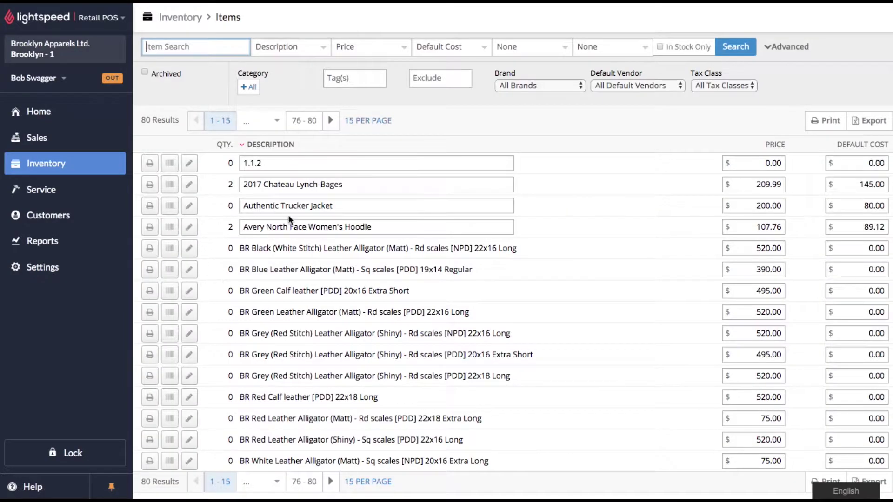
{"action": "left_click", "coordinate": [322, 331]}
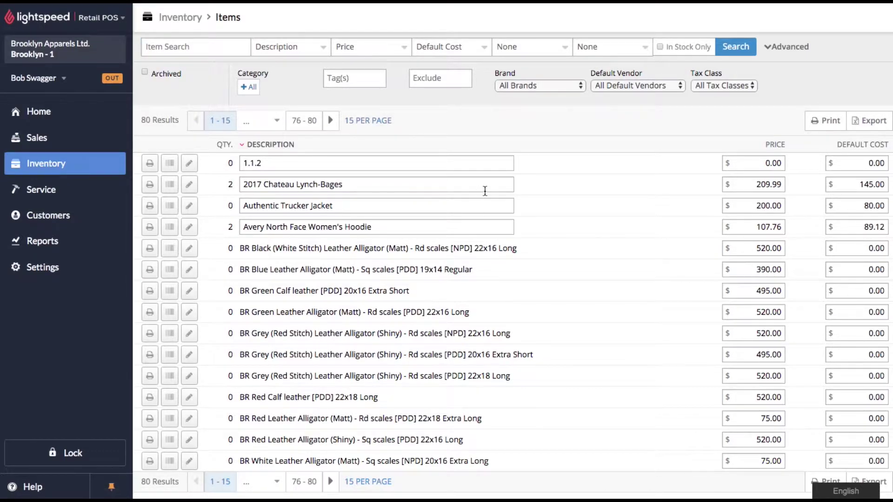
{"action": "left_click", "coordinate": [542, 85]}
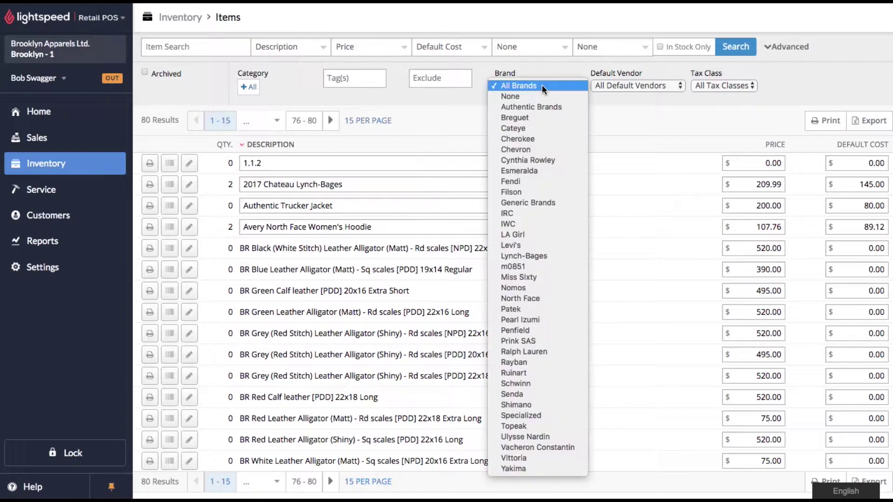
{"action": "key", "text": "g"}
{"action": "key", "text": "Return"}
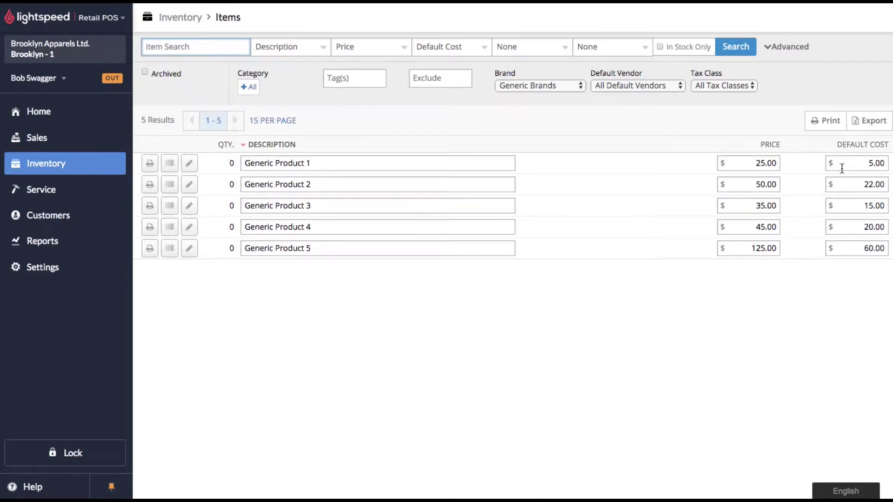
{"action": "left_click", "coordinate": [329, 206]}
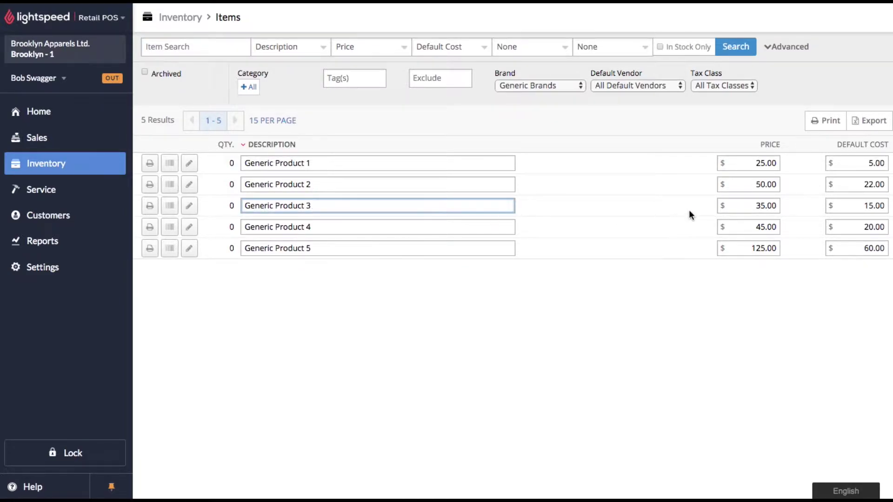
Step: Review the grid's column choices, keeping Price and Default Cost as the second and third columns
{"action": "left_click", "coordinate": [757, 205]}
{"action": "left_click", "coordinate": [858, 206]}
{"action": "left_click", "coordinate": [755, 277]}
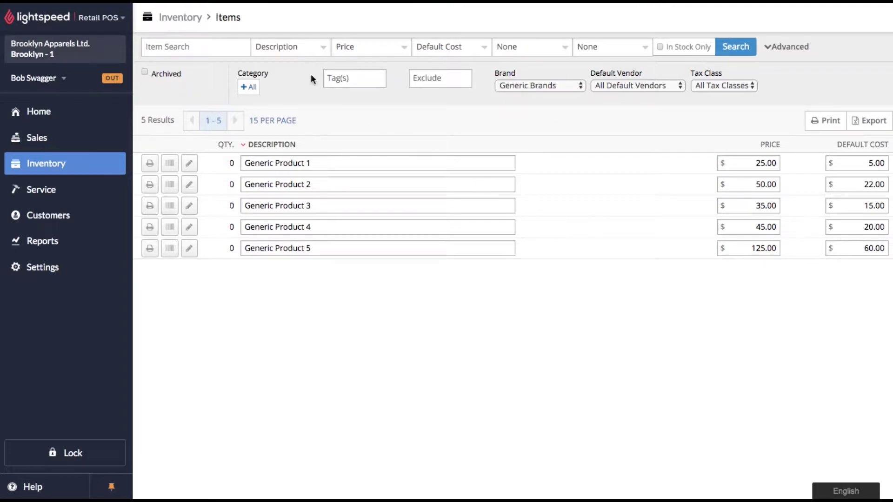
{"action": "left_click", "coordinate": [316, 48]}
{"action": "left_click", "coordinate": [353, 49]}
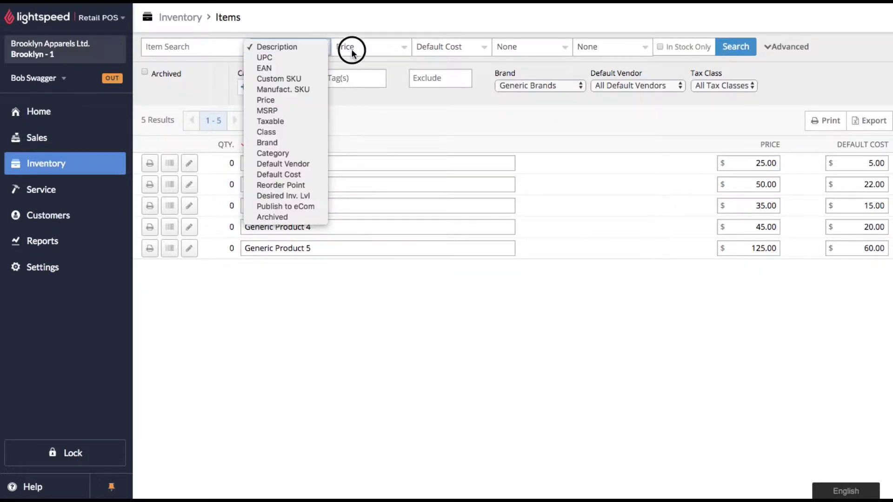
{"action": "left_click", "coordinate": [453, 46]}
{"action": "left_click", "coordinate": [470, 47]}
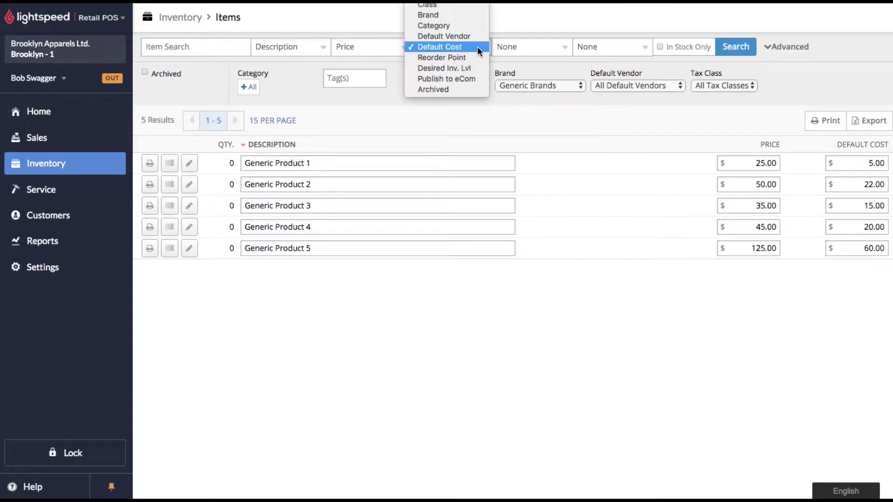
{"action": "left_click", "coordinate": [514, 47]}
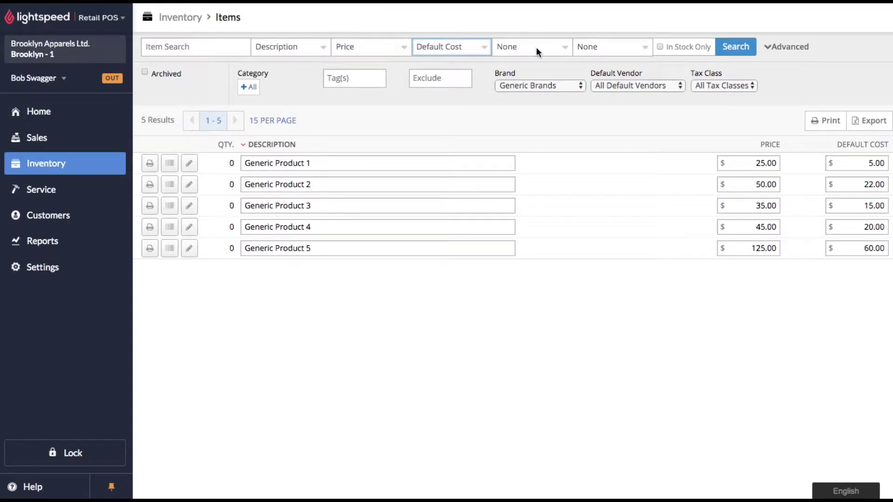
Step: Set the fourth and fifth columns to Reorder Point and Desired Inv. Lvl, then reload the grid
{"action": "left_click", "coordinate": [535, 47]}
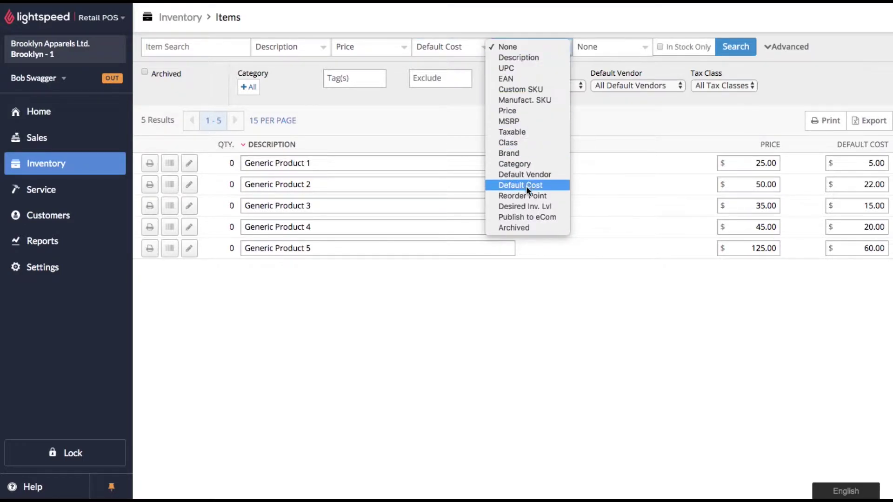
{"action": "left_click", "coordinate": [528, 196]}
{"action": "left_click", "coordinate": [615, 47]}
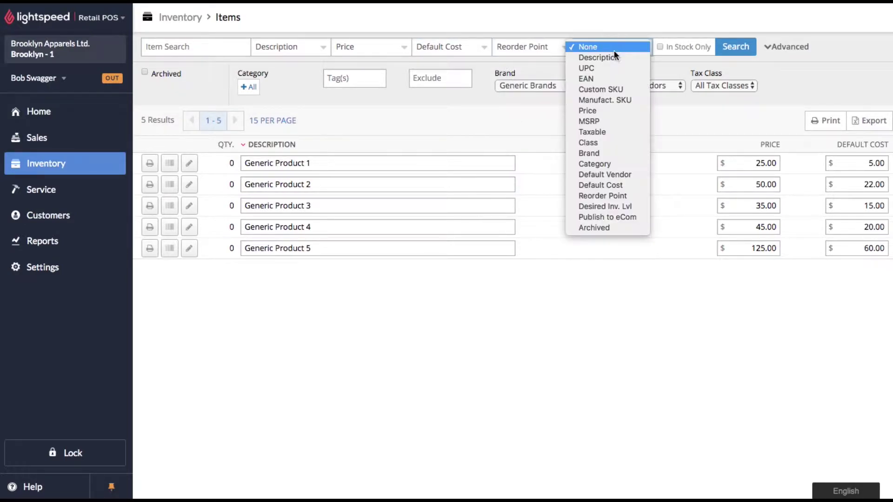
{"action": "left_click", "coordinate": [622, 207]}
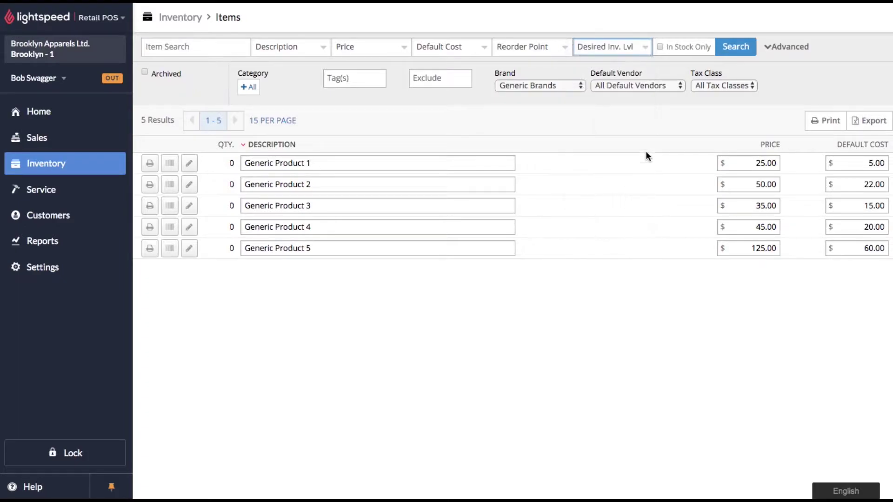
{"action": "left_click", "coordinate": [735, 47]}
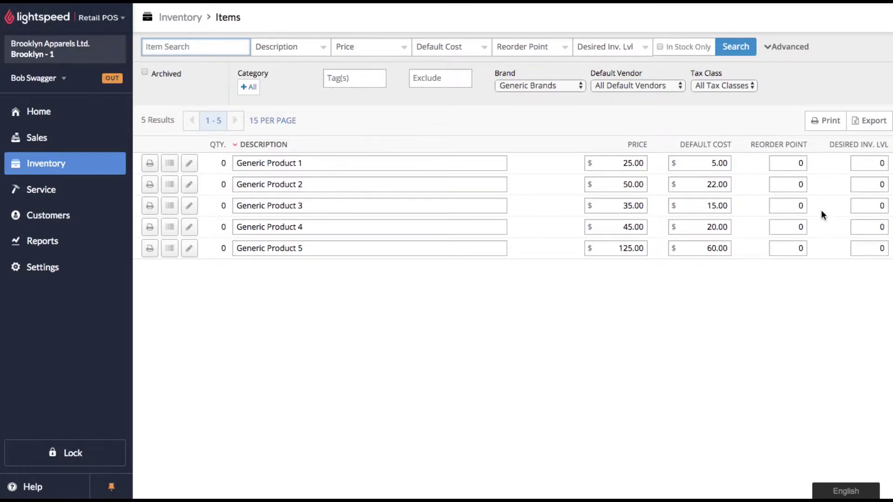
Step: Enter reorder point / desired level 2/6 for Generic Product 1 and 1/3 for Product 2
{"action": "left_click", "coordinate": [800, 165]}
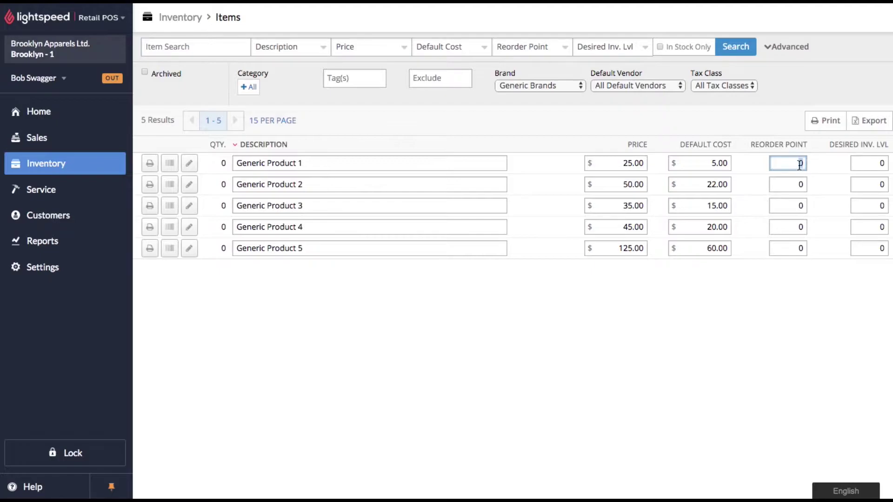
{"action": "type", "text": "2"}
{"action": "left_click", "coordinate": [880, 163]}
{"action": "type", "text": "6"}
{"action": "key", "text": "Tab"}
{"action": "key", "text": "Tab"}
{"action": "key", "text": "Tab"}
{"action": "key", "text": "Tab"}
{"action": "type", "text": "1"}
{"action": "key", "text": "Tab"}
{"action": "type", "text": "3"}
Step: Enter reorder point / desired level 2/4 for Generic Product 3 and 10/25 for Product 4
{"action": "key", "text": "Tab"}
{"action": "key", "text": "Tab"}
{"action": "key", "text": "Tab"}
{"action": "key", "text": "Tab"}
{"action": "type", "text": "2"}
Step: Enter 1/2 for Generic Product 5 and refresh the results to confirm the saved values
{"action": "key", "text": "Tab"}
{"action": "key", "text": "4"}
{"action": "key", "text": "Tab"}
{"action": "key", "text": "Tab"}
{"action": "key", "text": "Tab"}
{"action": "key", "text": "Tab"}
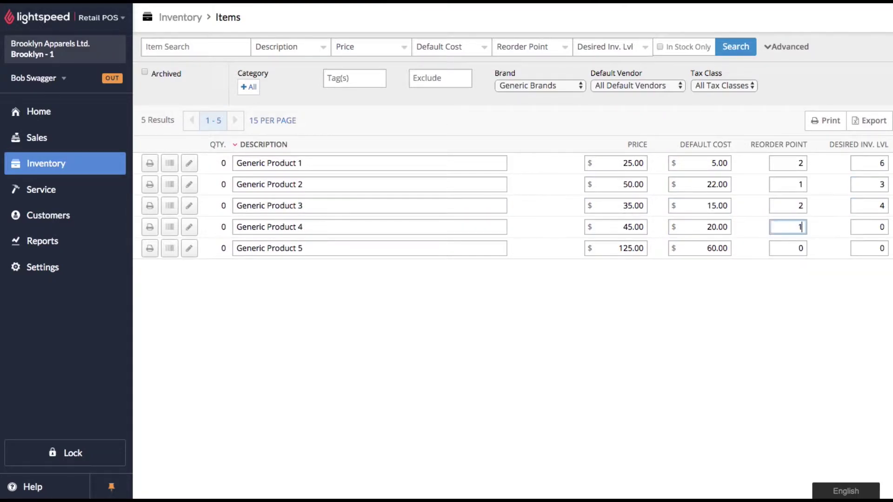
{"action": "type", "text": "10"}
{"action": "key", "text": "Tab"}
{"action": "type", "text": "25"}
{"action": "key", "text": "Tab"}
{"action": "key", "text": "Tab"}
{"action": "key", "text": "Tab"}
{"action": "key", "text": "Tab"}
{"action": "type", "text": "1"}
{"action": "key", "text": "Tab"}
{"action": "type", "text": "2"}
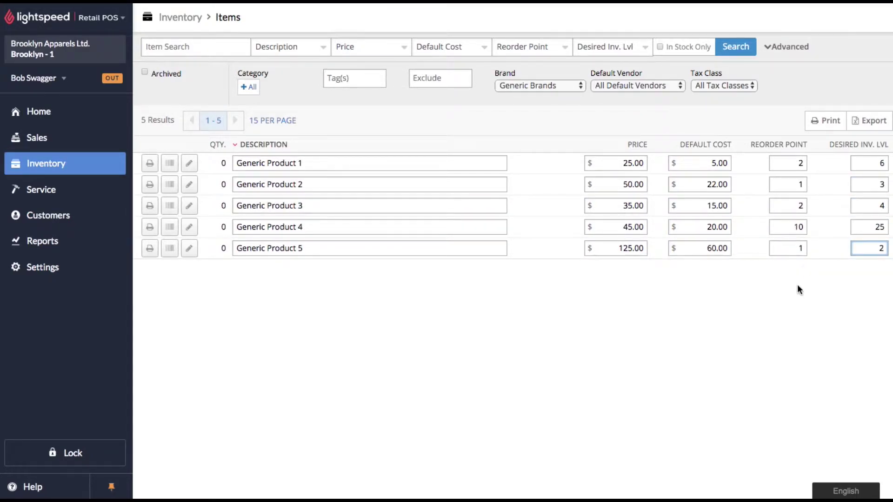
{"action": "left_click", "coordinate": [797, 284]}
{"action": "left_click", "coordinate": [737, 47]}
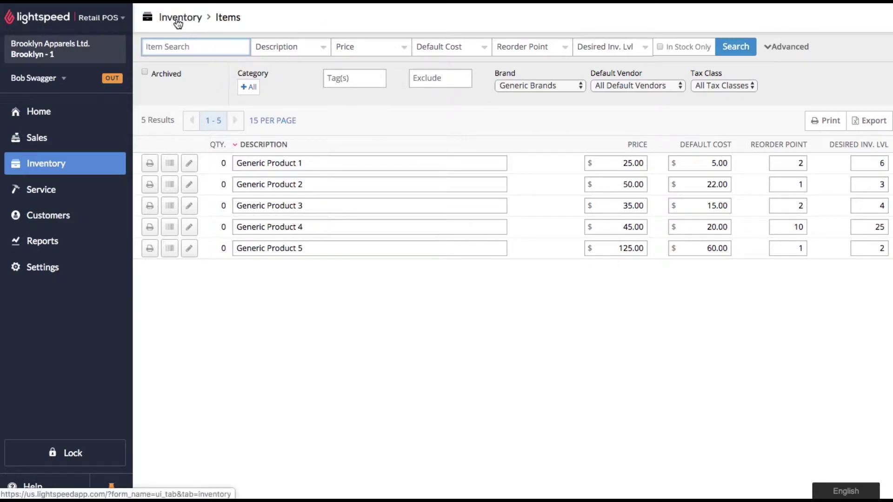
Step: Check Generic Product 1's Brooklyn reorder point 2 and level 6, then return to Inventory
{"action": "left_click", "coordinate": [189, 164]}
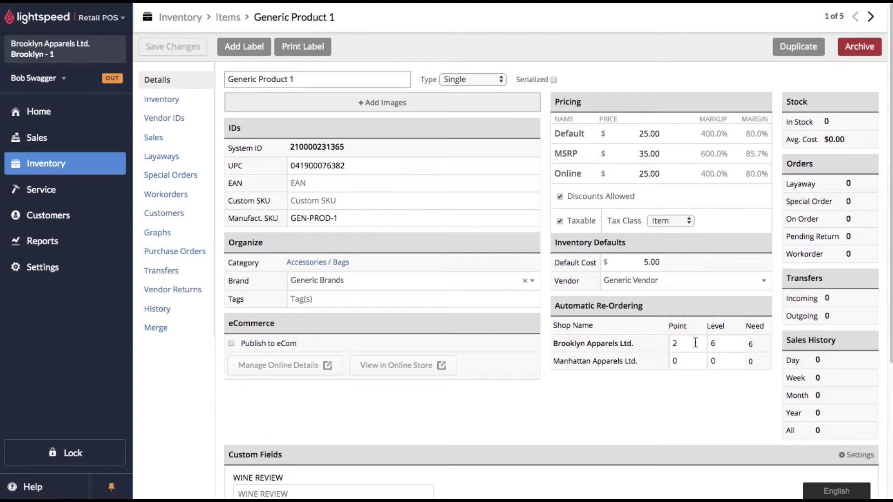
{"action": "left_click", "coordinate": [670, 343]}
{"action": "left_click", "coordinate": [560, 400]}
{"action": "left_click", "coordinate": [182, 18]}
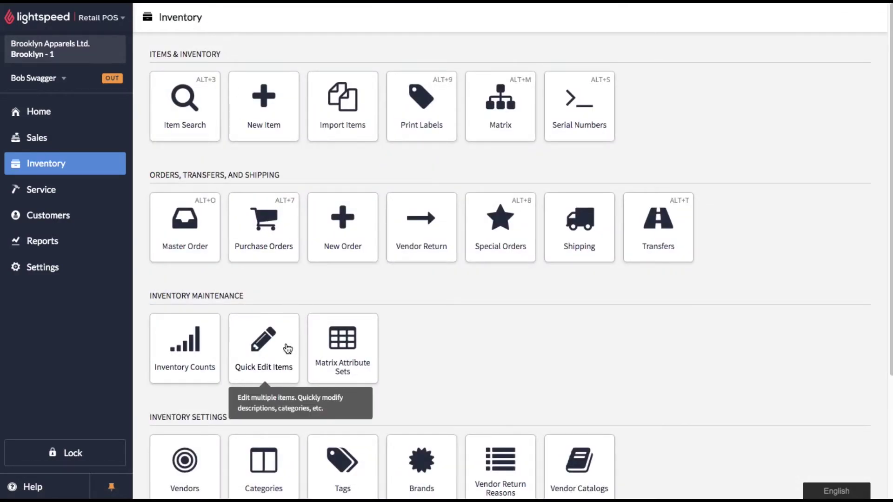
Step: Reopen Quick Edit Items filtered to the Generic Brands brand
{"action": "left_click", "coordinate": [264, 349]}
{"action": "left_click", "coordinate": [519, 87]}
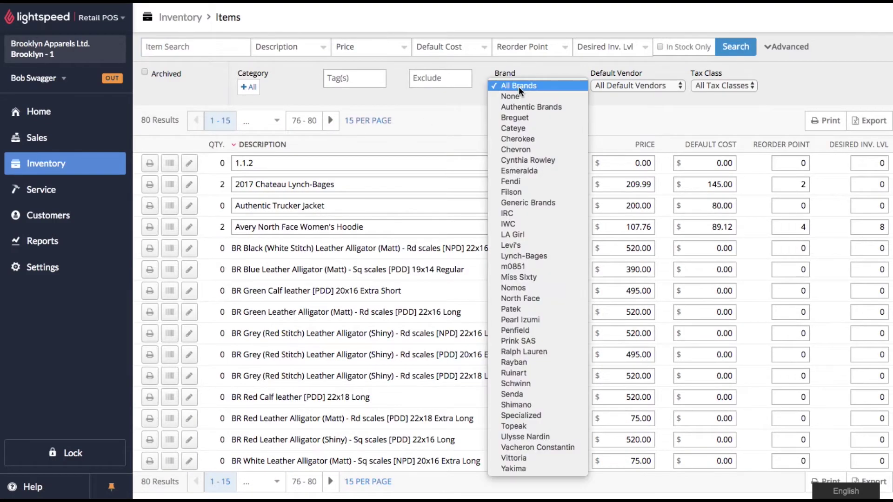
{"action": "key", "text": "g"}
{"action": "key", "text": "Return"}
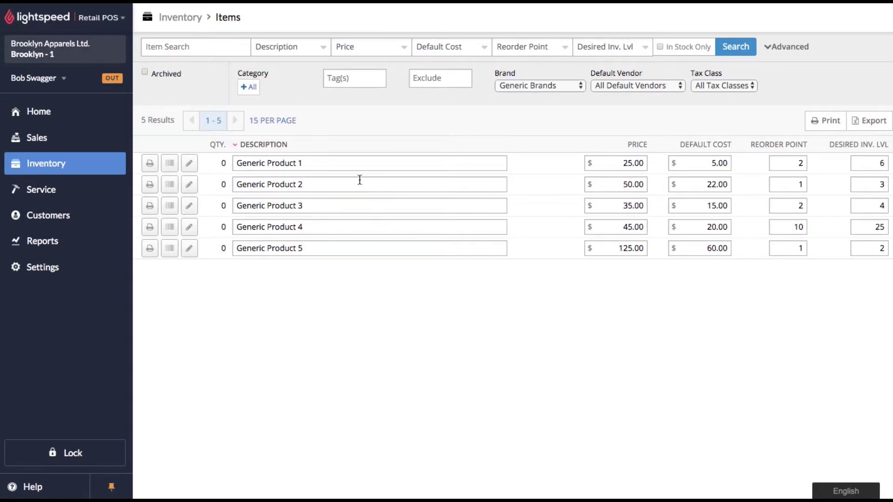
Step: Rename Generic Products 1–5 to Milk, Bread, Toilet Paper, Apple and Coffee
{"action": "left_click", "coordinate": [356, 163]}
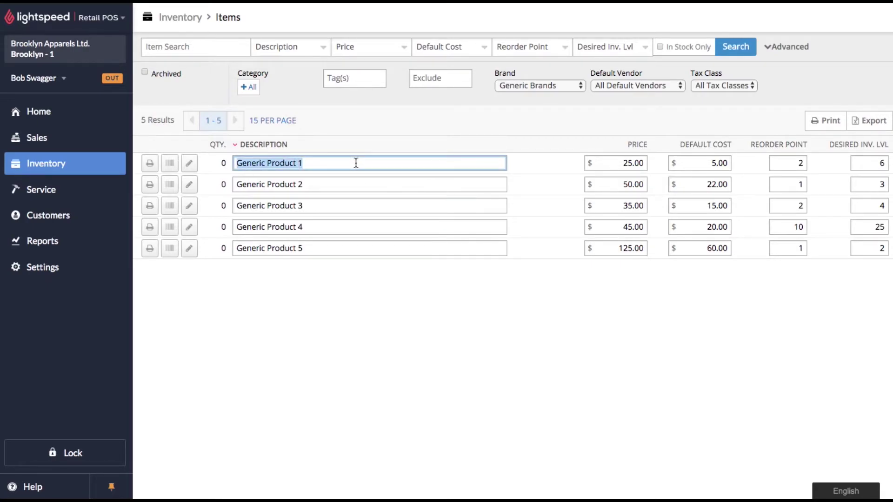
{"action": "type", "text": "Milk"}
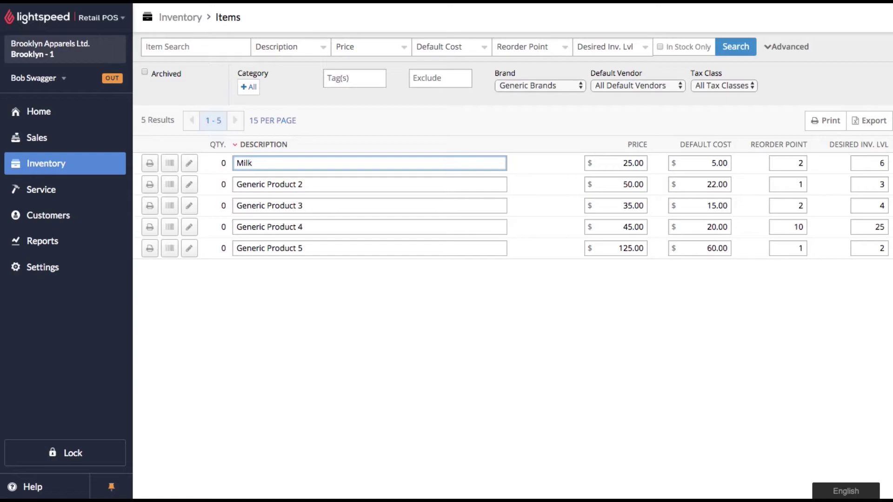
{"action": "left_click", "coordinate": [353, 186]}
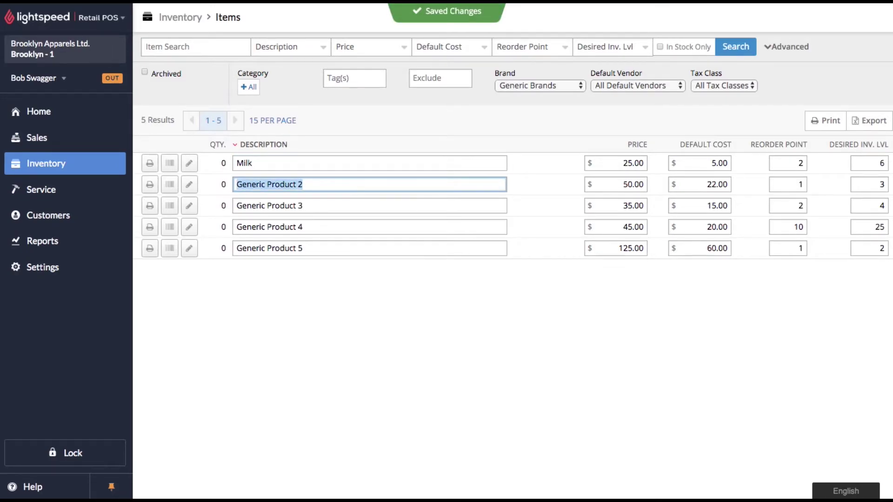
{"action": "type", "text": "Bread"}
{"action": "left_click", "coordinate": [326, 206]}
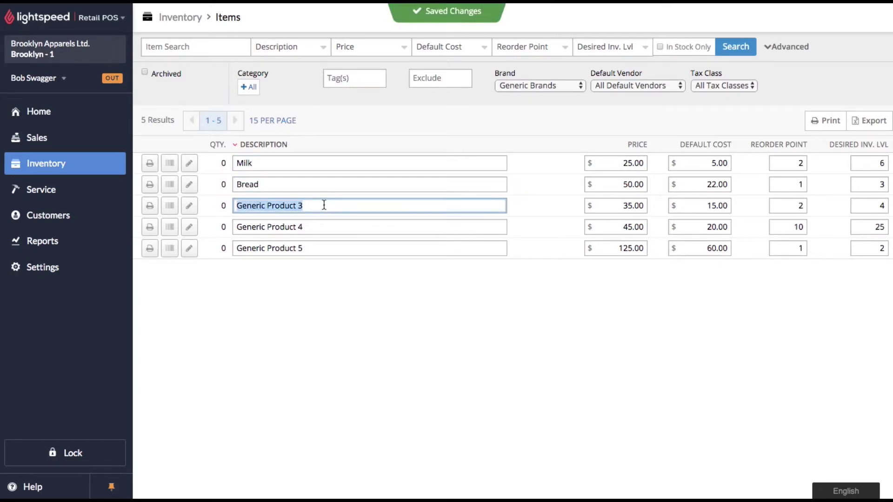
{"action": "type", "text": "Toilet Paper"}
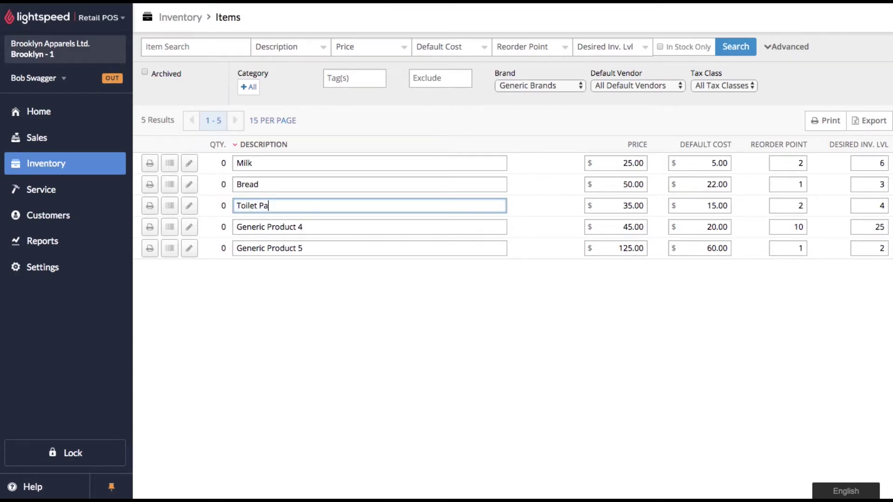
{"action": "left_click", "coordinate": [325, 227]}
{"action": "type", "text": "Apple"}
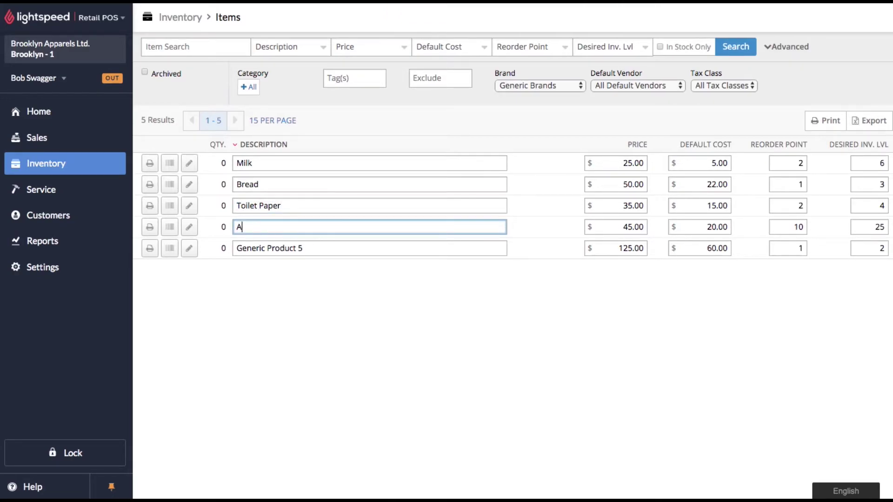
{"action": "left_click", "coordinate": [332, 249]}
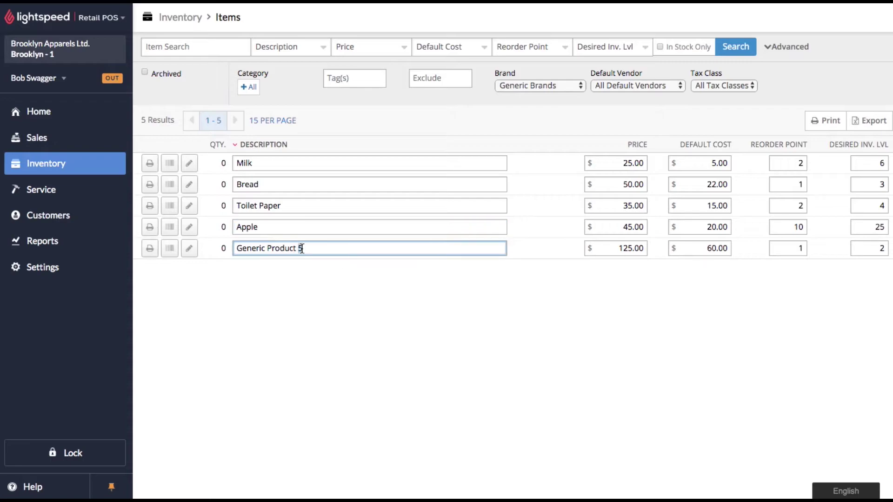
{"action": "type", "text": "Coffee"}
{"action": "left_click", "coordinate": [217, 61]}
Step: Filter Item Search to Generic Brands to confirm the five renamed products
{"action": "left_click", "coordinate": [179, 17]}
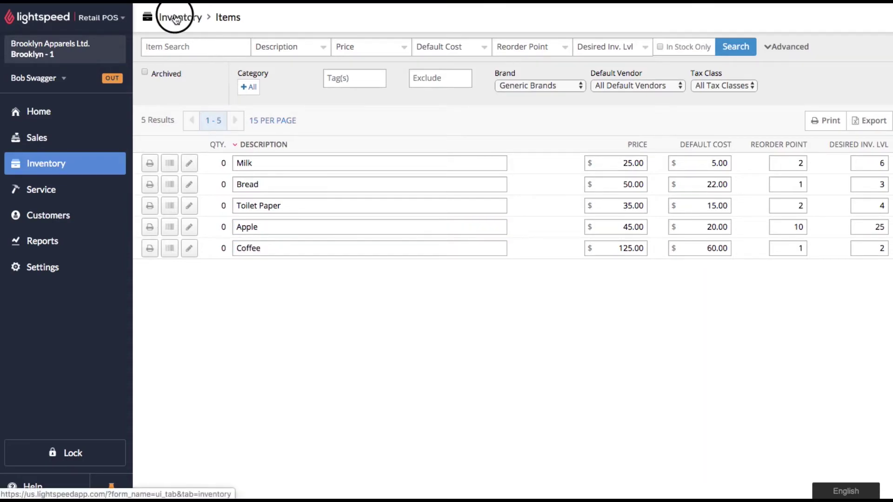
{"action": "left_click", "coordinate": [192, 110]}
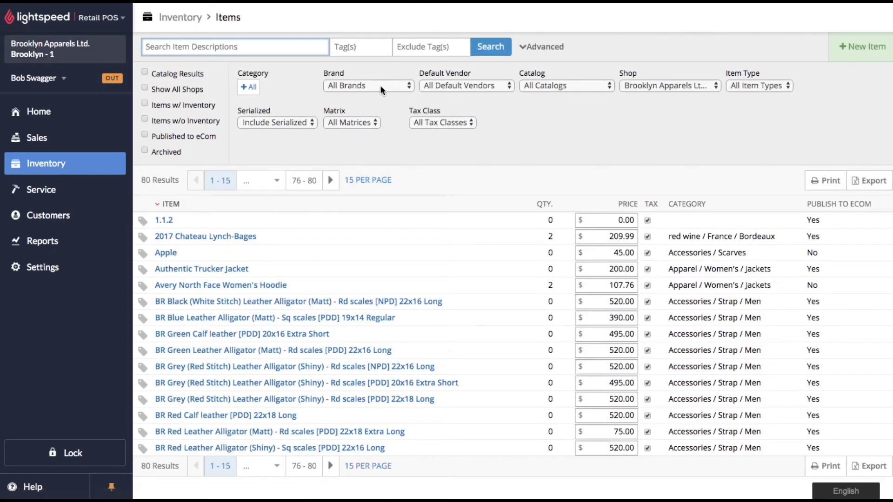
{"action": "left_click", "coordinate": [378, 87]}
{"action": "key", "text": "g"}
{"action": "key", "text": "Return"}
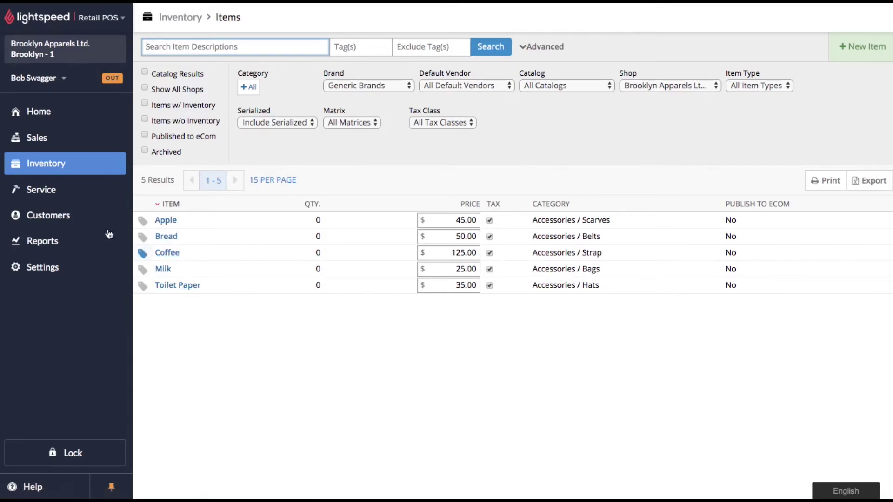
{"action": "left_click", "coordinate": [79, 164]}
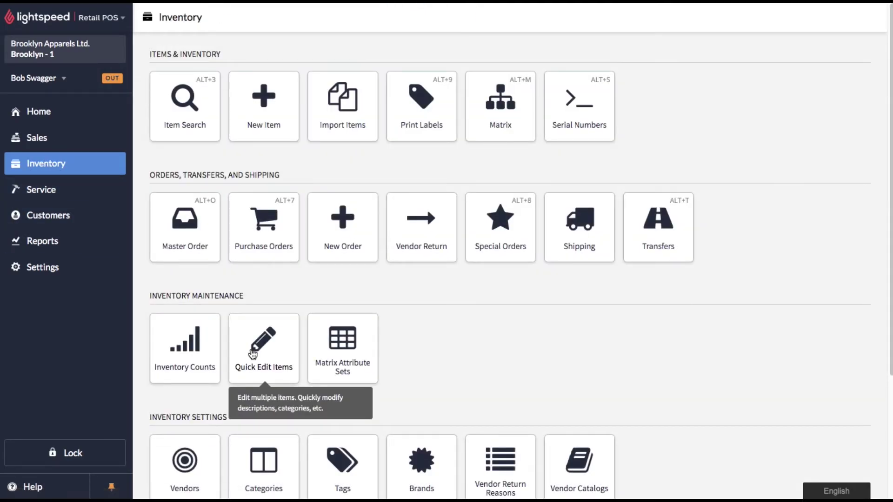
{"action": "left_click", "coordinate": [255, 332]}
Step: Change the five grid columns to UPC, Manufact. SKU, Default Vendor, Brand and Category
{"action": "left_click", "coordinate": [304, 47]}
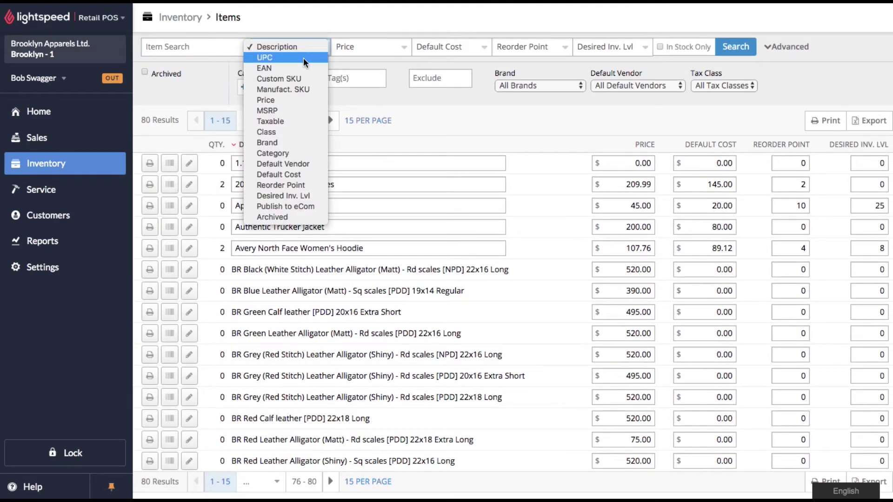
{"action": "left_click", "coordinate": [303, 58]}
{"action": "left_click", "coordinate": [360, 52]}
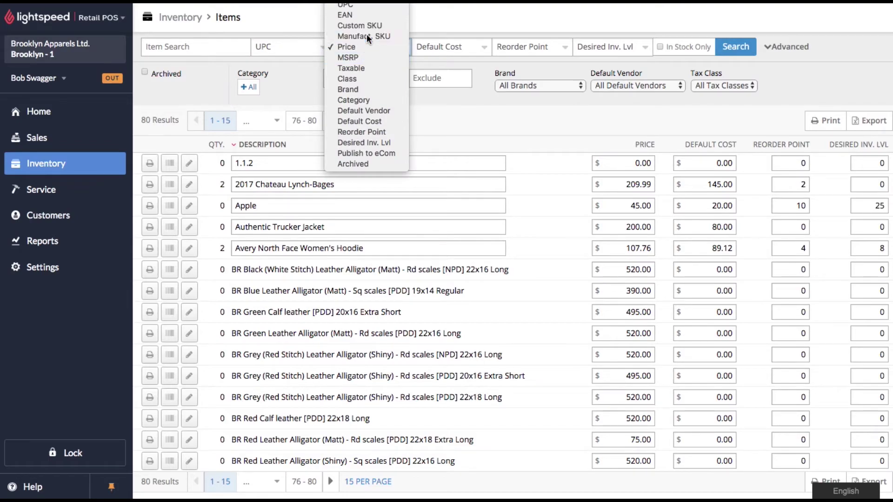
{"action": "left_click", "coordinate": [366, 36]}
{"action": "left_click", "coordinate": [447, 47]}
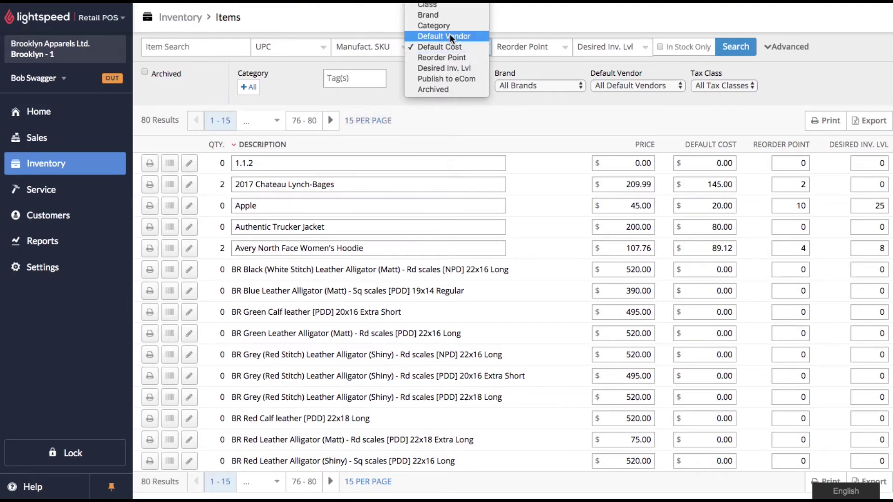
{"action": "left_click", "coordinate": [451, 35]}
{"action": "left_click", "coordinate": [515, 45]}
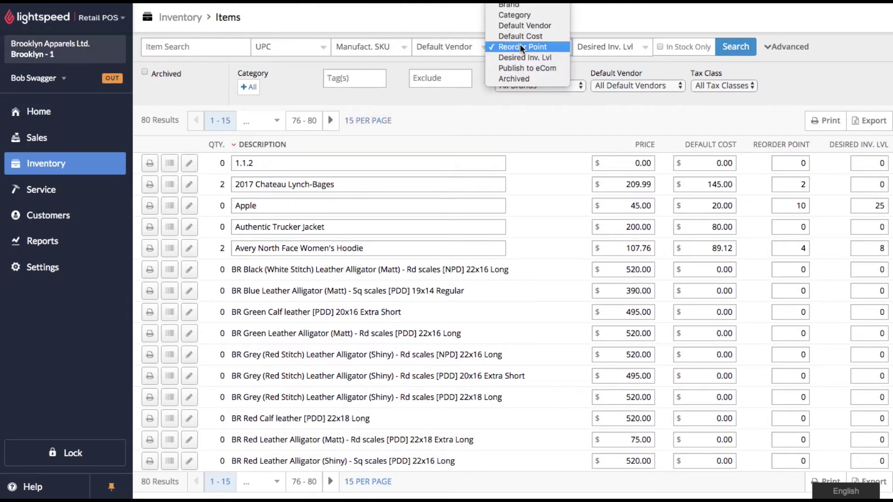
{"action": "left_click", "coordinate": [514, 11]}
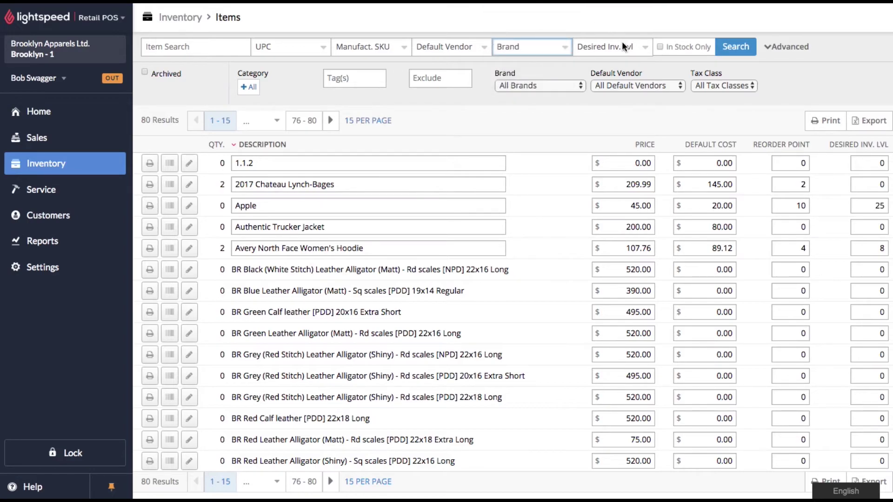
{"action": "left_click", "coordinate": [623, 47]}
{"action": "left_click", "coordinate": [600, 7]}
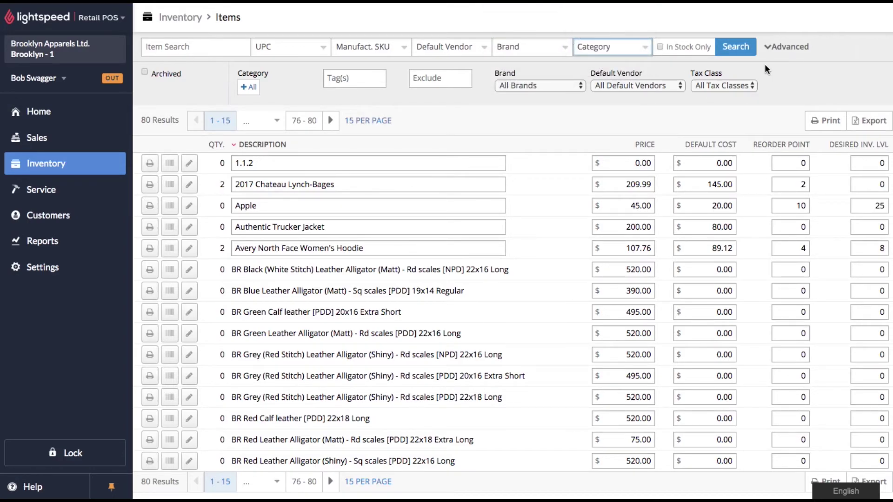
Step: Reload the grid and inspect the vendor and category pickers without changing anything
{"action": "left_click", "coordinate": [737, 47]}
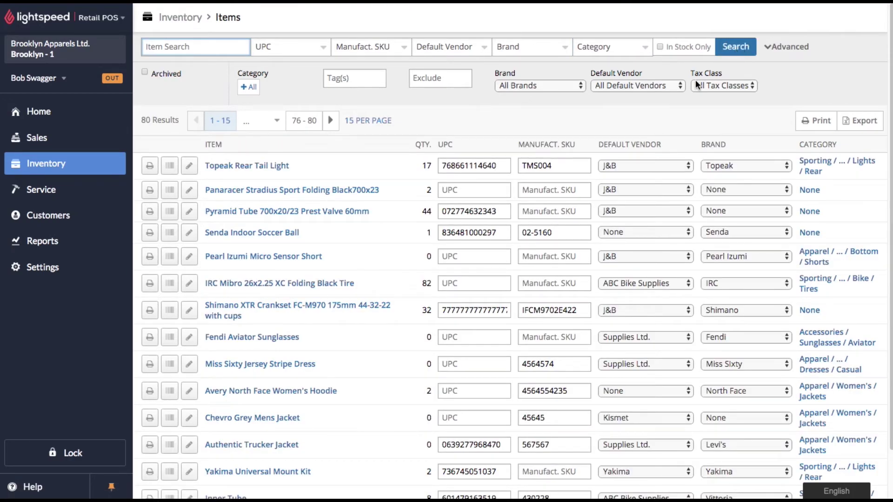
{"action": "left_click", "coordinate": [619, 195]}
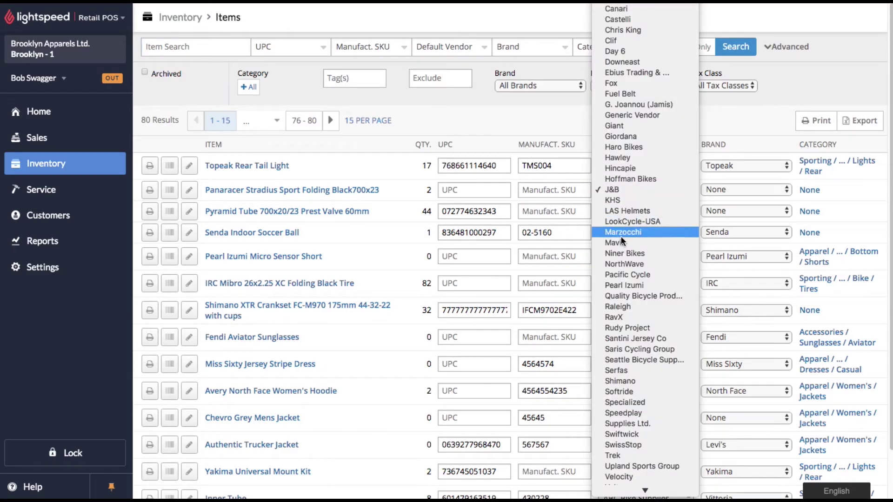
{"action": "left_click", "coordinate": [549, 125]}
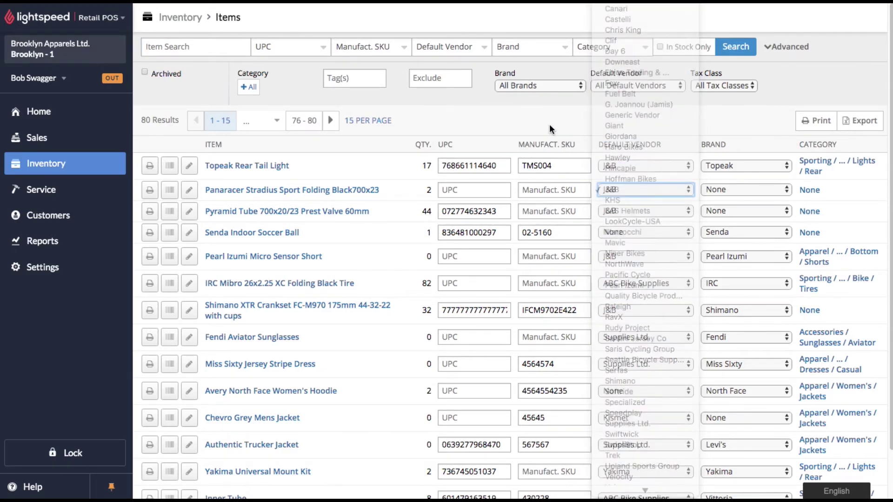
{"action": "left_click", "coordinate": [813, 165]}
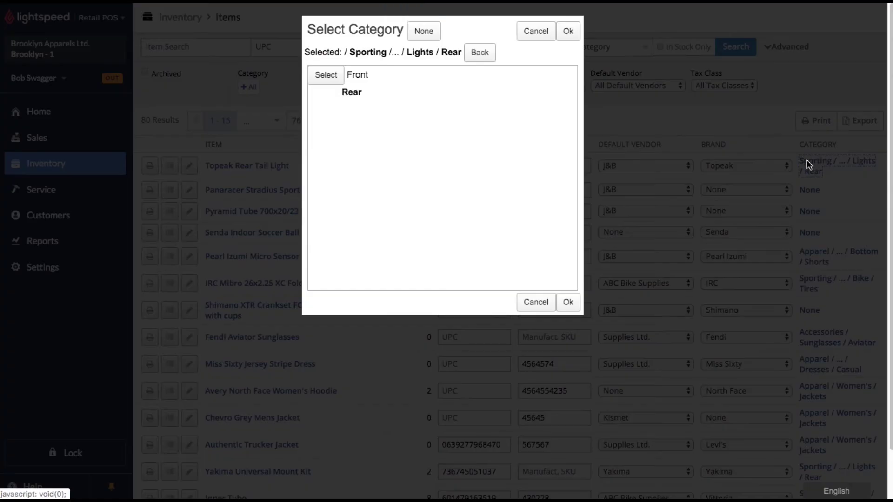
{"action": "left_click", "coordinate": [479, 54]}
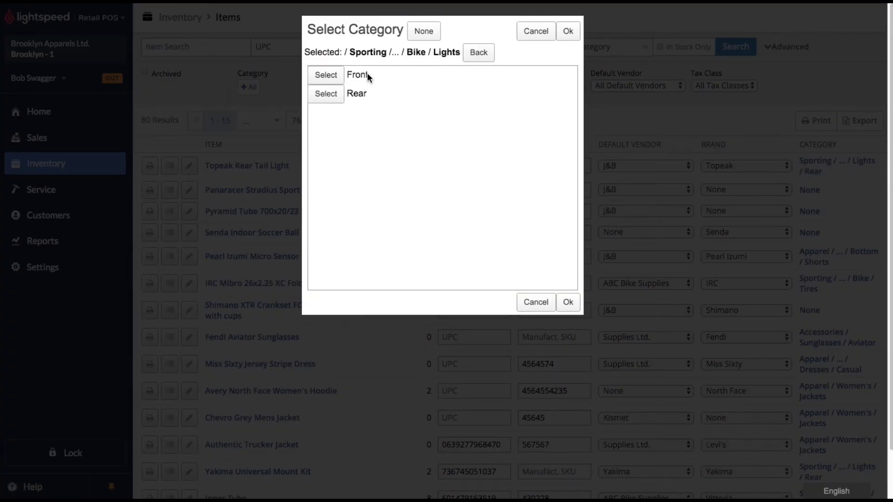
{"action": "left_click", "coordinate": [540, 28]}
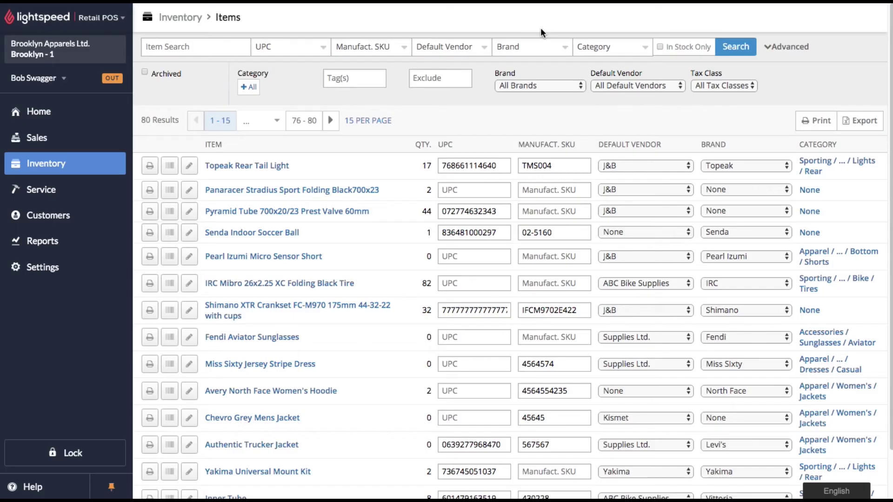
Step: Set Hoffman Bikes as default vendor for the first three items, then return to Inventory
{"action": "left_click", "coordinate": [619, 166]}
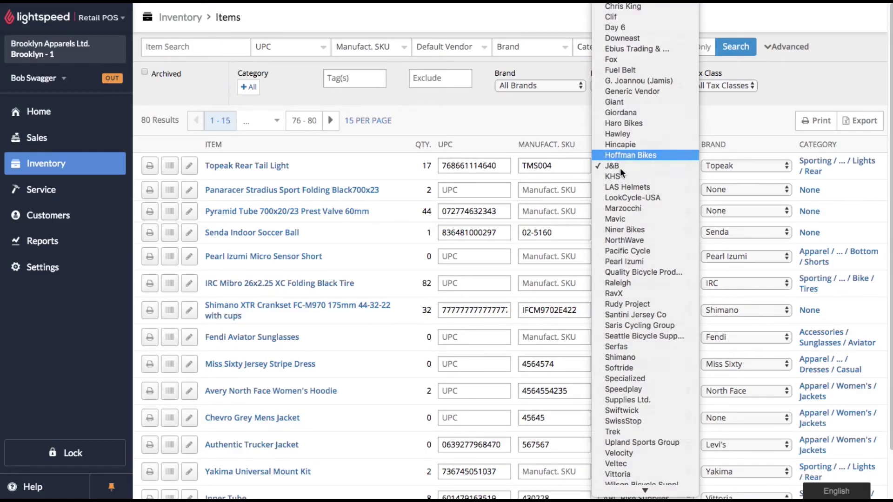
{"action": "left_click", "coordinate": [620, 154]}
{"action": "left_click", "coordinate": [618, 188]}
{"action": "left_click", "coordinate": [618, 190]}
{"action": "left_click", "coordinate": [616, 209]}
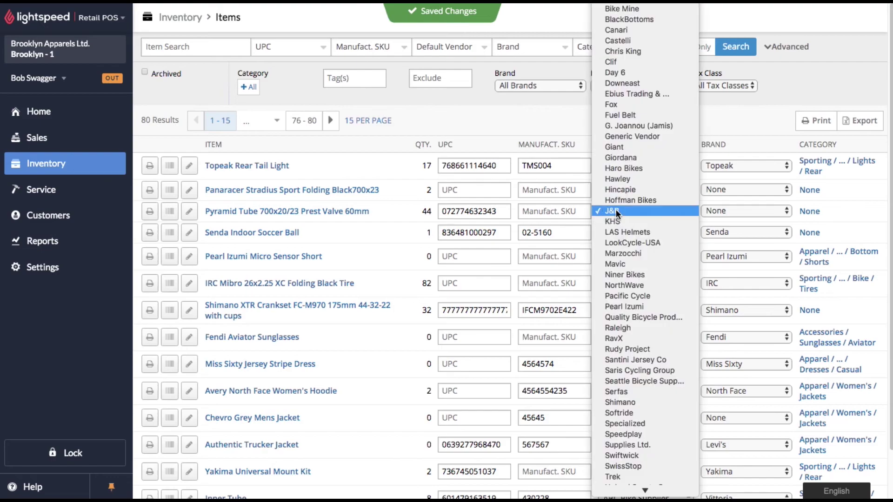
{"action": "left_click", "coordinate": [619, 201]}
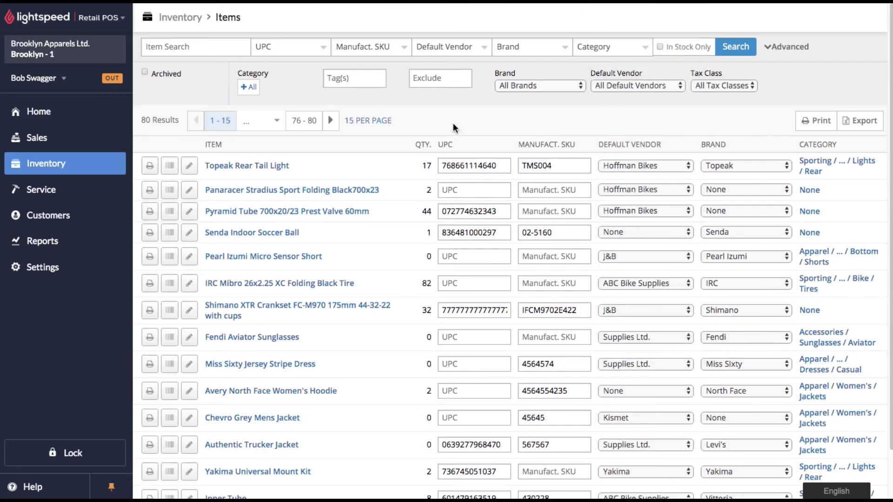
{"action": "left_click", "coordinate": [180, 17]}
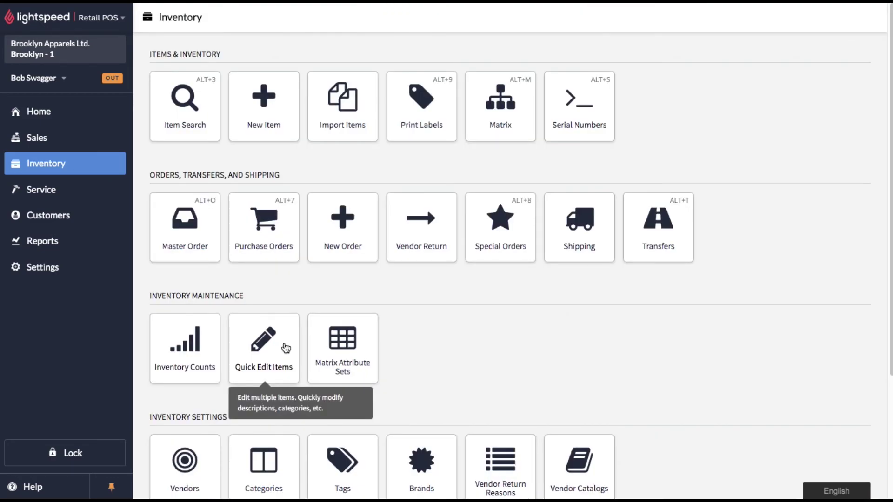